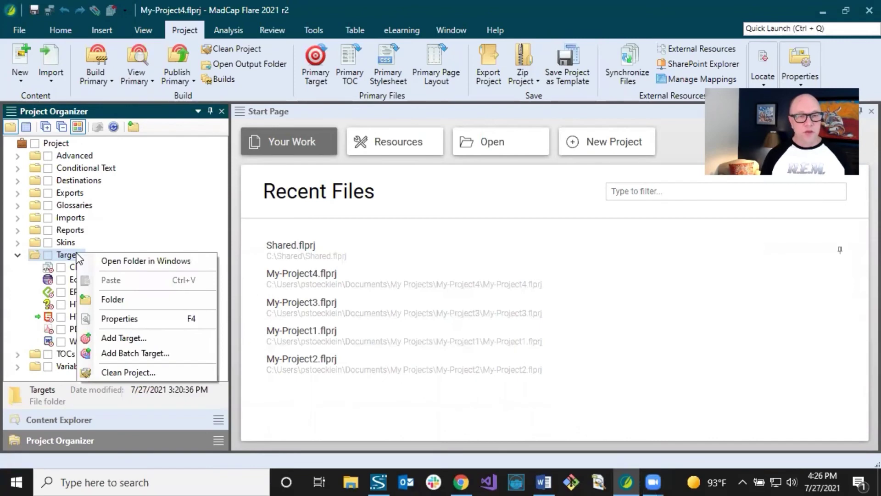
Open the form for adding a new target and review the list of available output types.
click(125, 340)
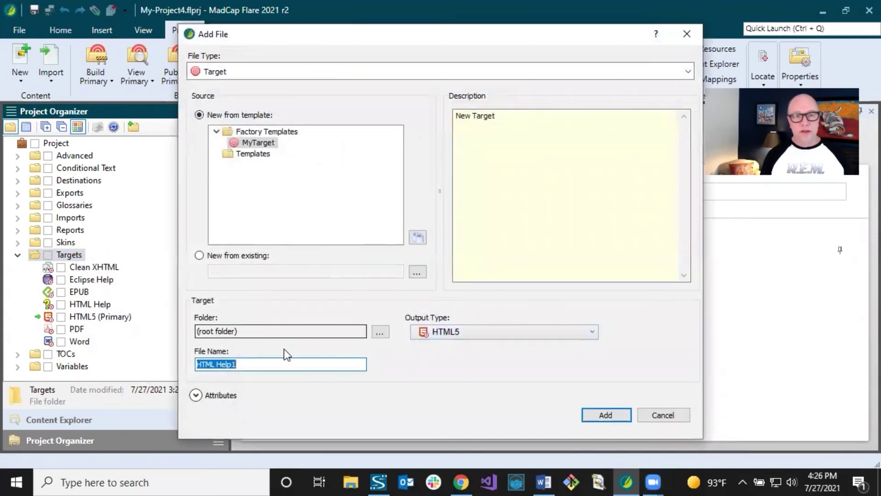
click(461, 332)
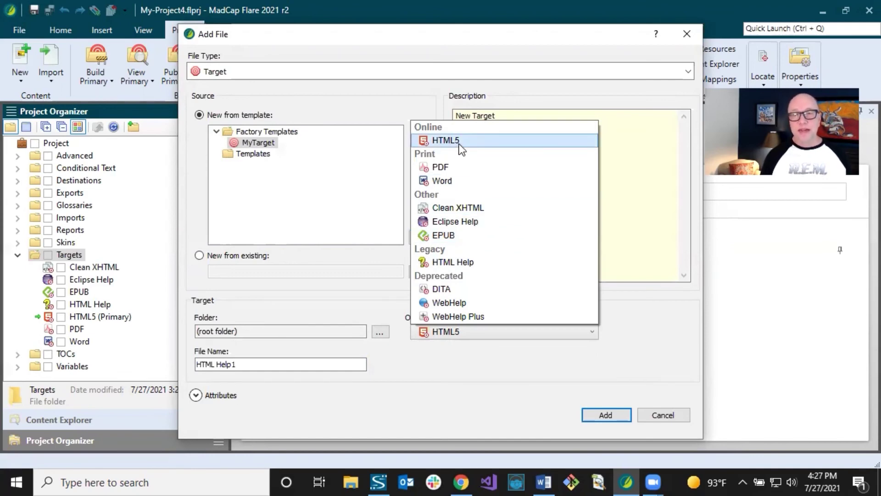
click(486, 92)
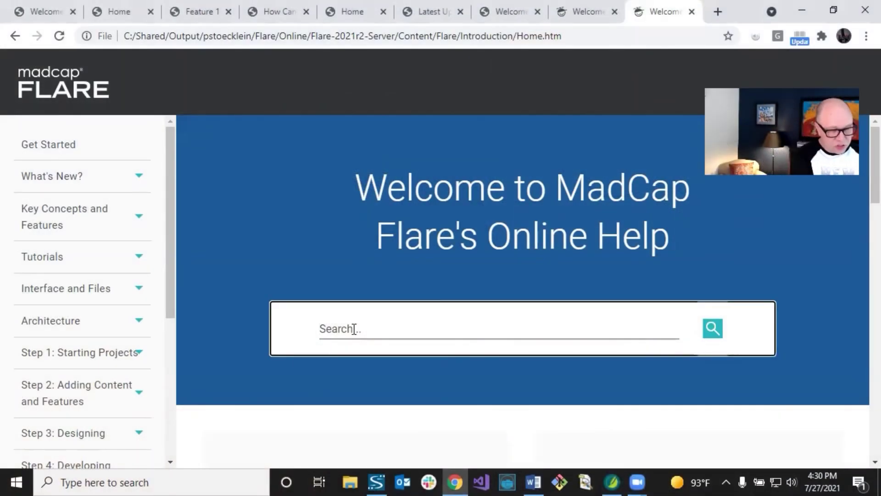
Search the Flare online help for "output types" and open the Output Type Comparison Tables topic.
text(output types)
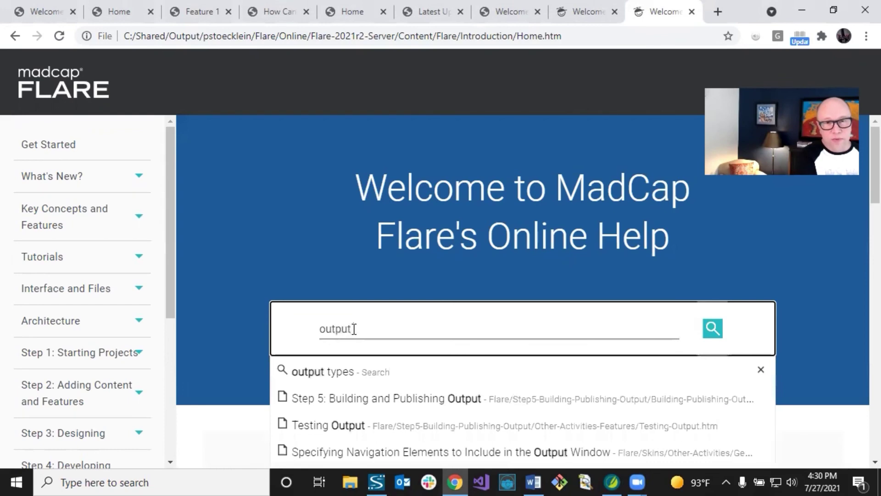
key(Return)
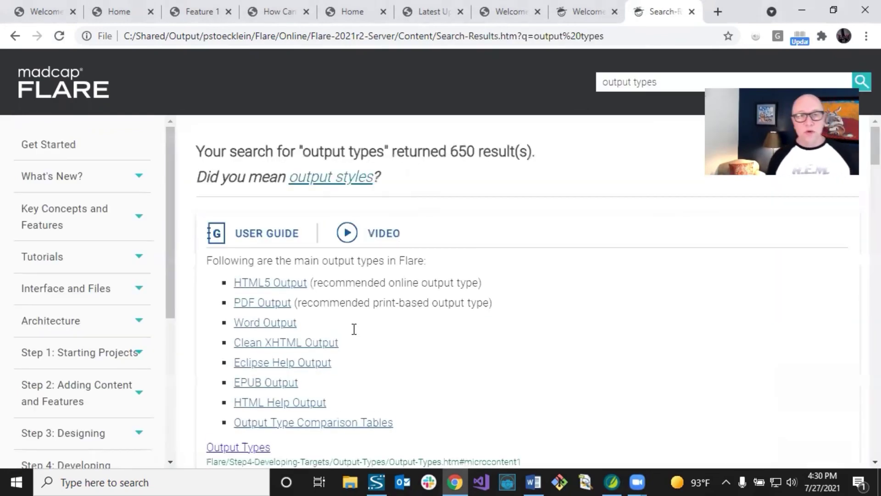
scroll(372, 321, down, 1)
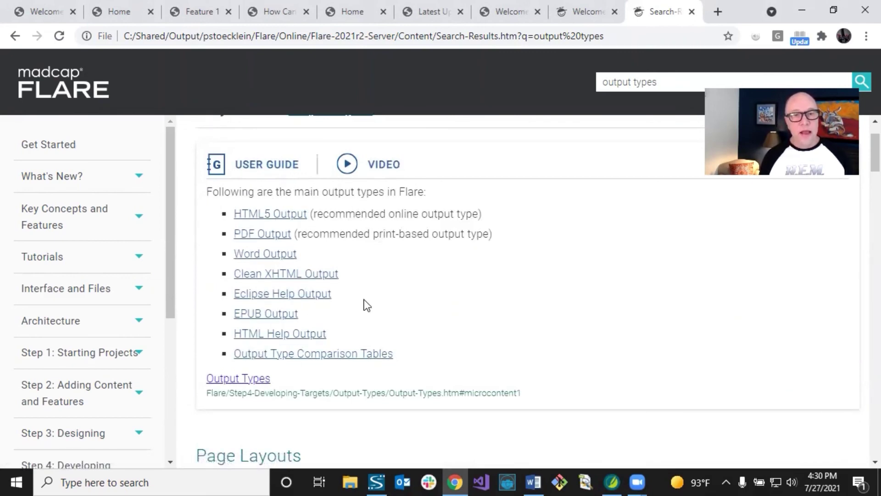
click(317, 353)
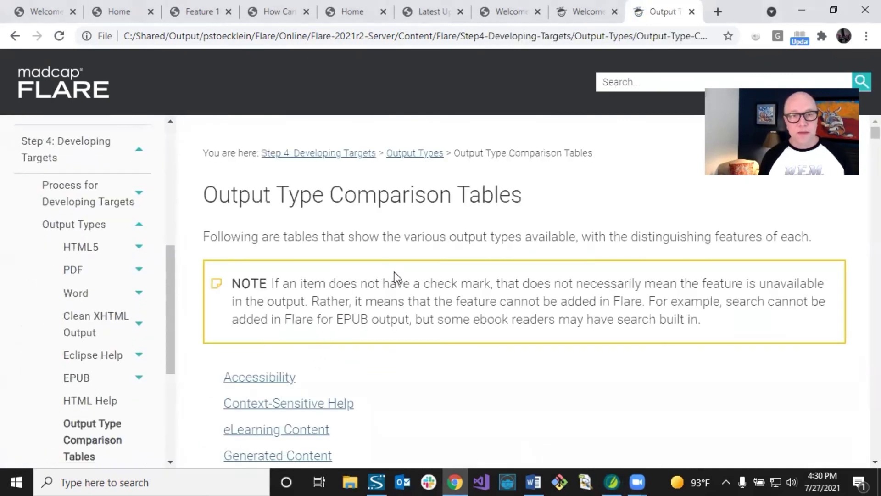
Examine the list of feature categories and the Accessibility table comparing feature support across output types.
scroll(396, 272, down, 1)
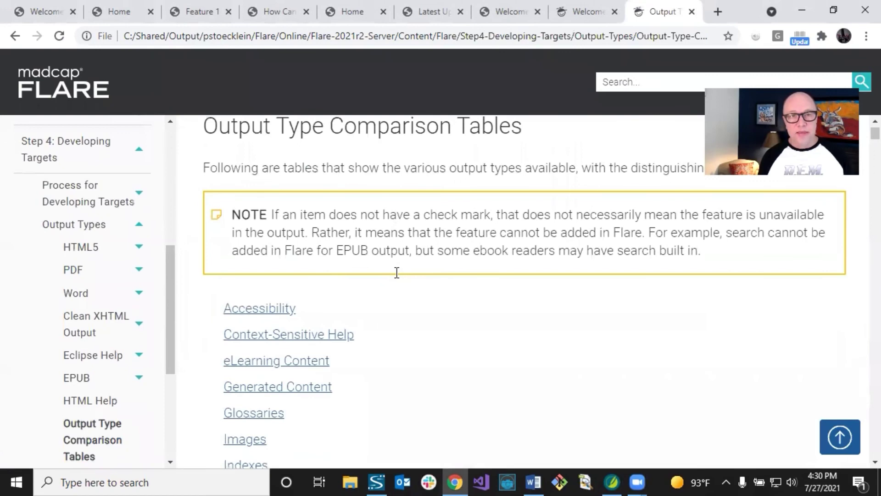
scroll(406, 253, down, 1)
scroll(406, 259, down, 2)
scroll(406, 261, down, 3)
scroll(407, 252, up, 6)
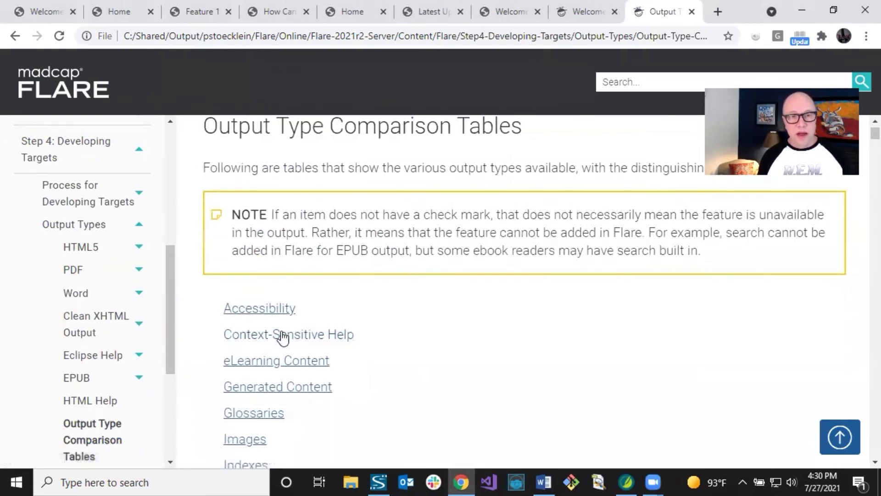
scroll(379, 360, down, 2)
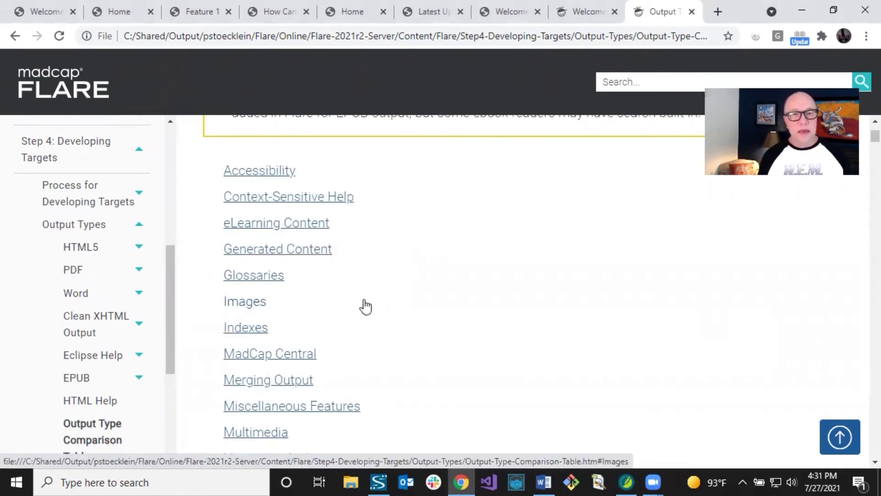
scroll(365, 308, down, 8)
scroll(370, 298, down, 4)
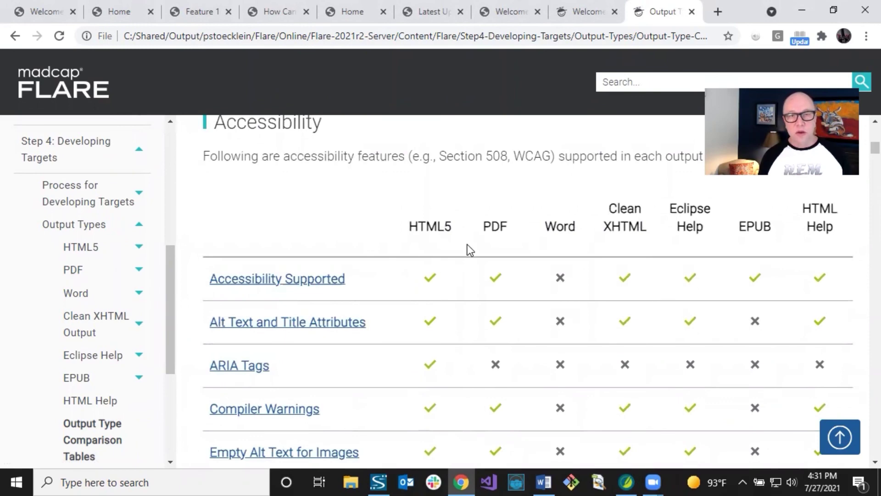
scroll(423, 319, down, 6)
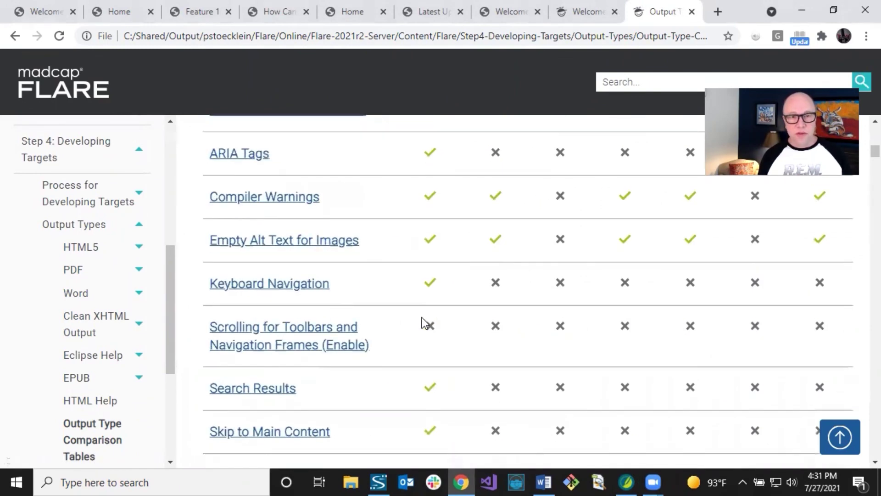
scroll(425, 317, up, 12)
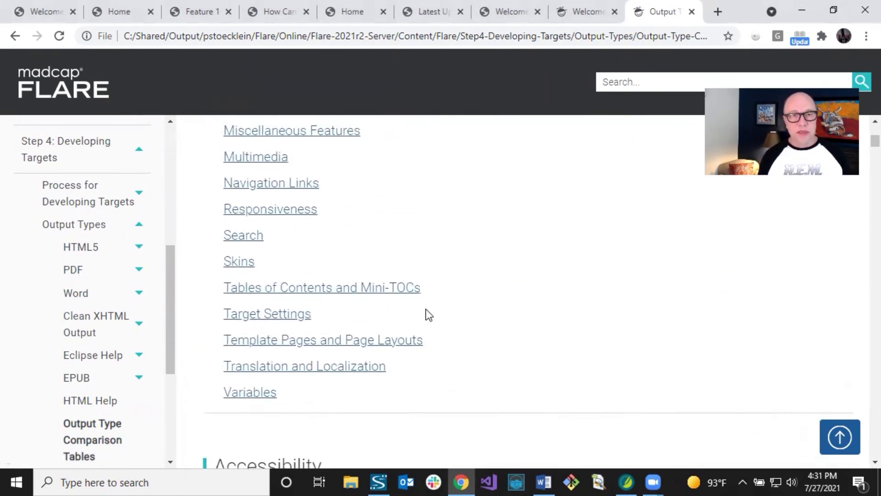
Go to the Merging Output comparison table and review its features and the miscellaneous features that follow.
scroll(426, 317, up, 3)
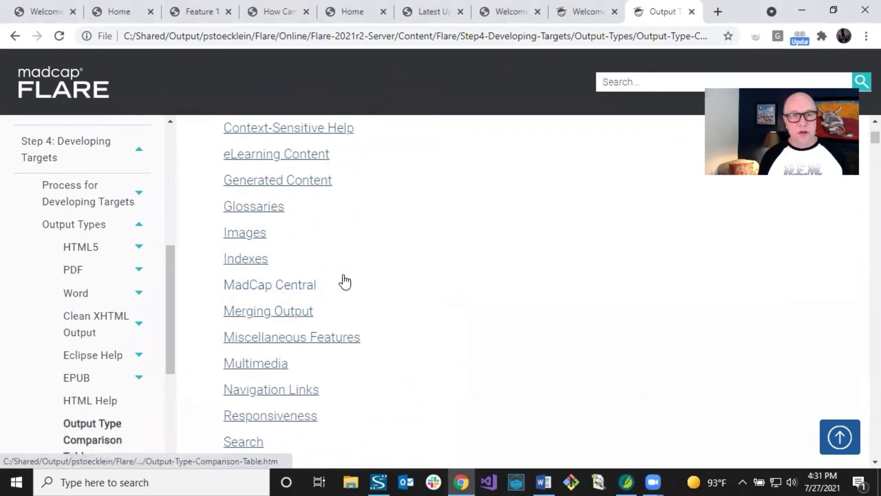
click(291, 316)
scroll(379, 329, down, 4)
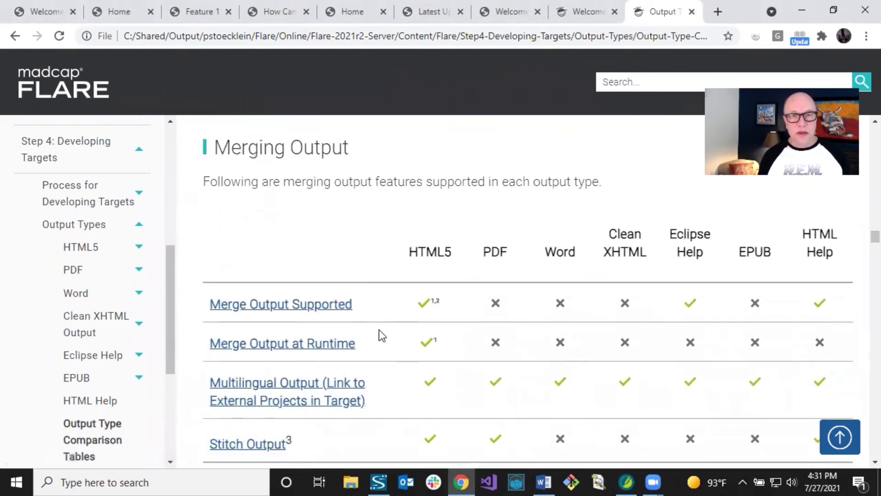
scroll(389, 324, up, 2)
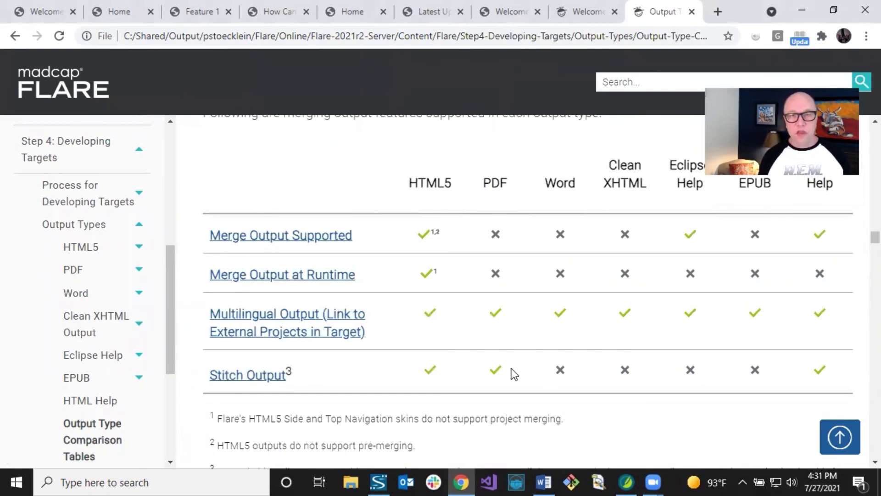
scroll(512, 368, down, 10)
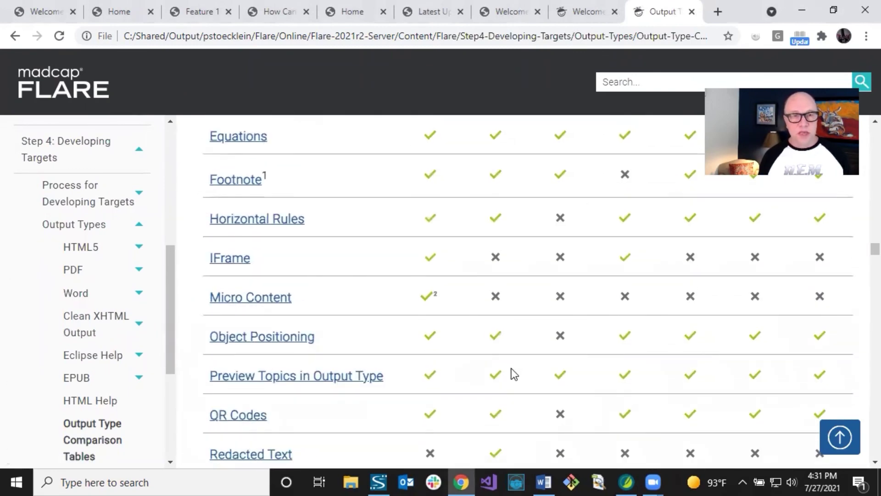
Search the help for "edit target" and open the Editing Target Settings topic.
click(656, 84)
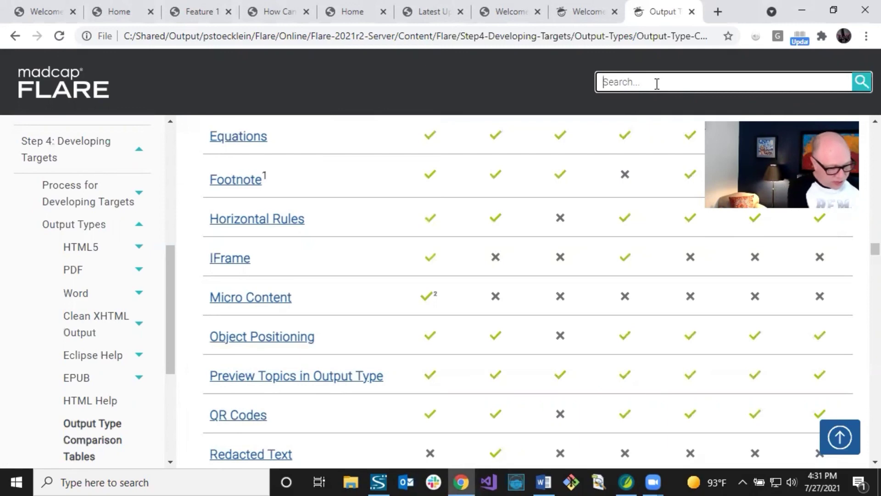
text(edit target)
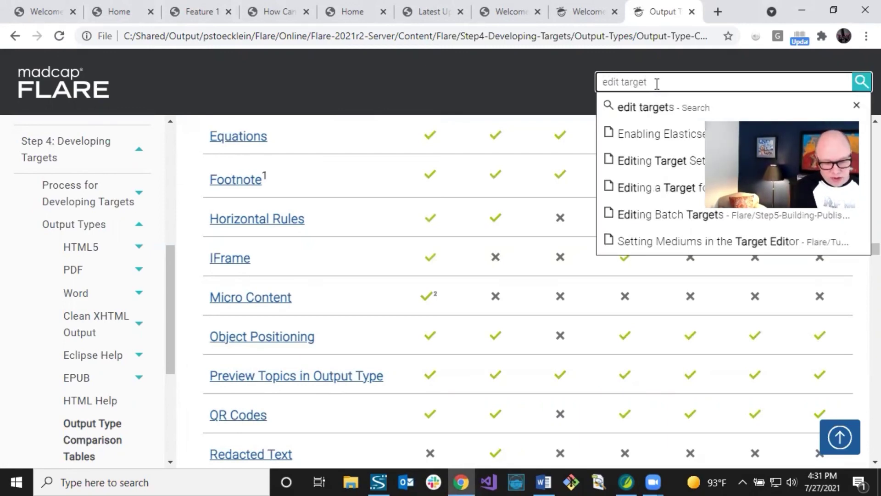
key(Return)
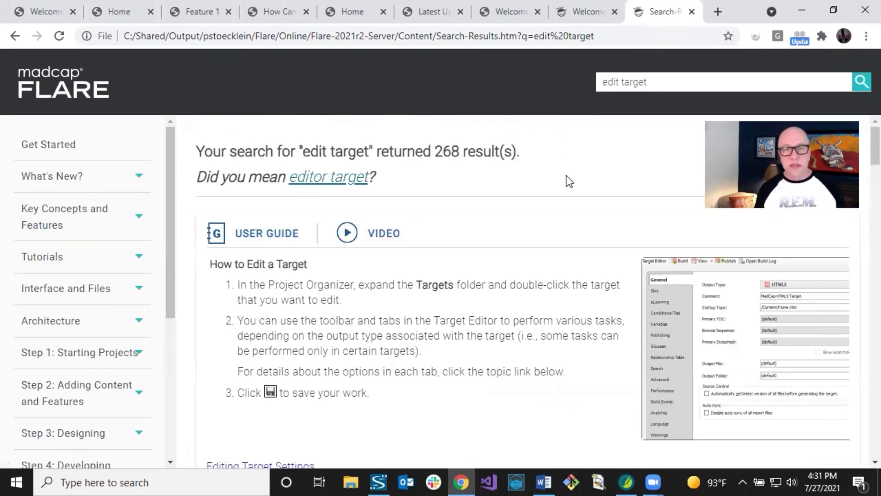
scroll(477, 228, down, 1)
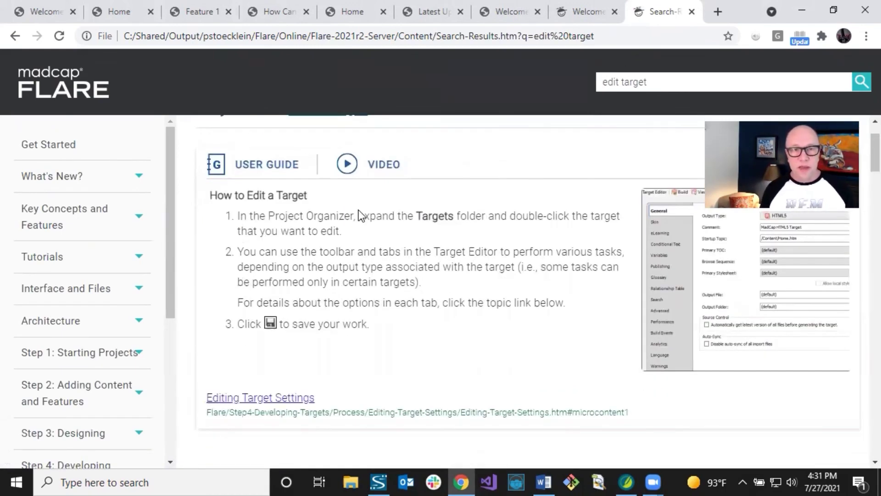
scroll(372, 317, down, 2)
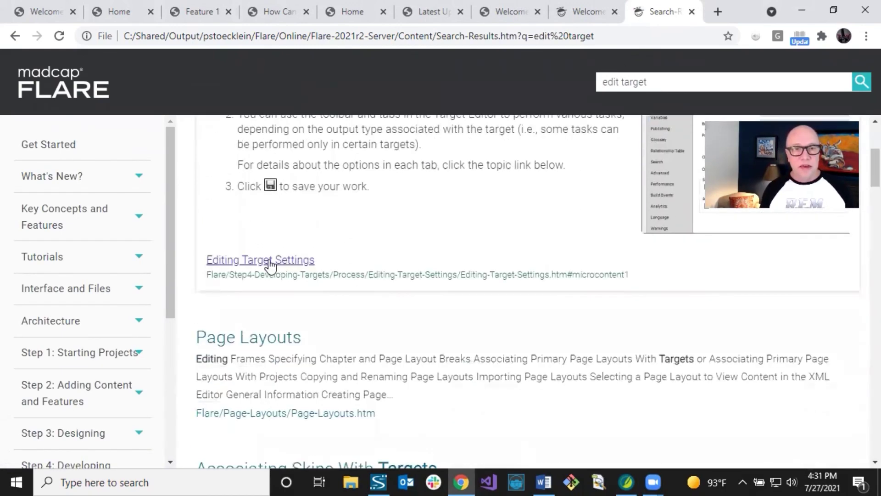
click(270, 264)
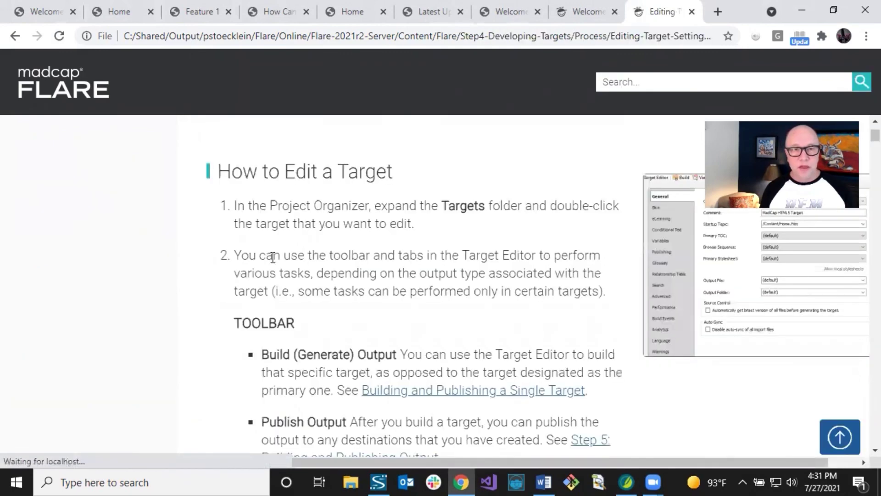
Read through the How to Edit a Target section, covering the Target Editor's toolbar and the options on each tab.
scroll(413, 237, down, 1)
scroll(413, 237, up, 1)
scroll(418, 240, down, 15)
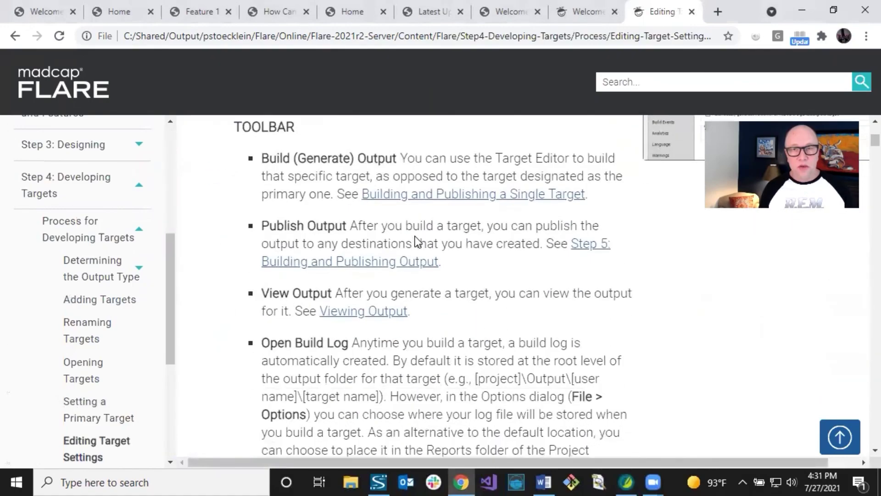
scroll(541, 256, down, 20)
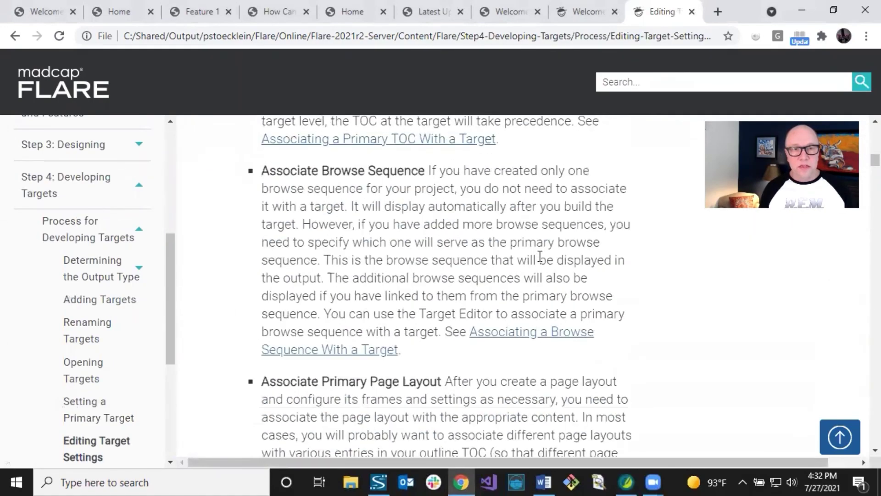
scroll(540, 256, down, 20)
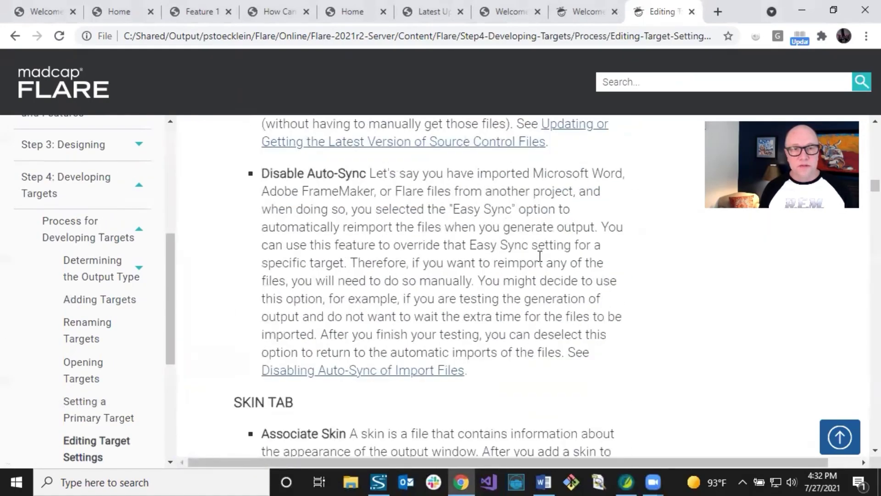
scroll(540, 256, down, 15)
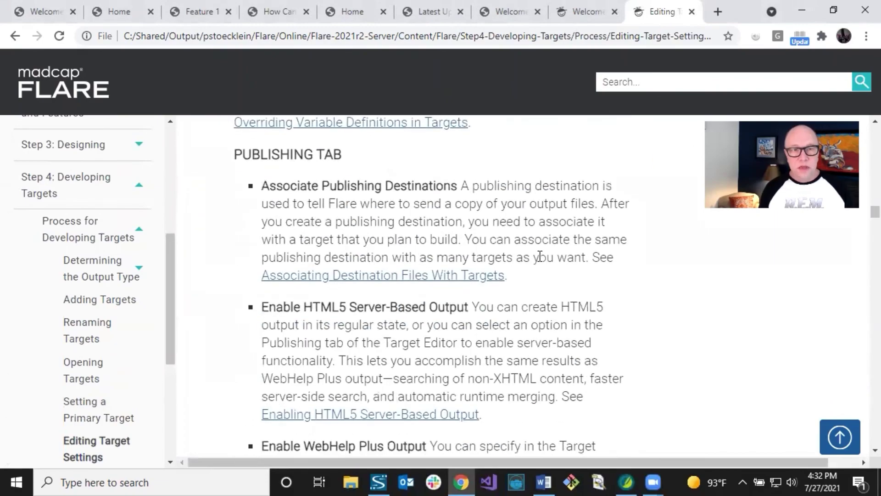
scroll(539, 256, down, 20)
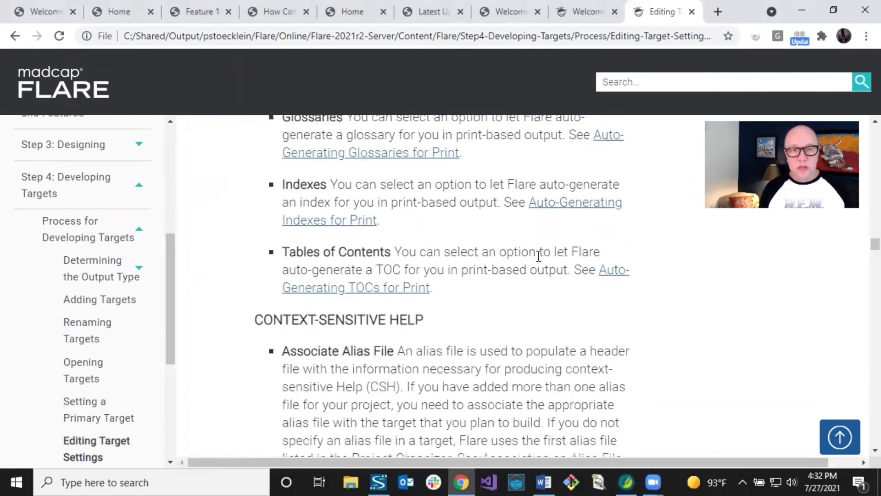
scroll(539, 262, down, 20)
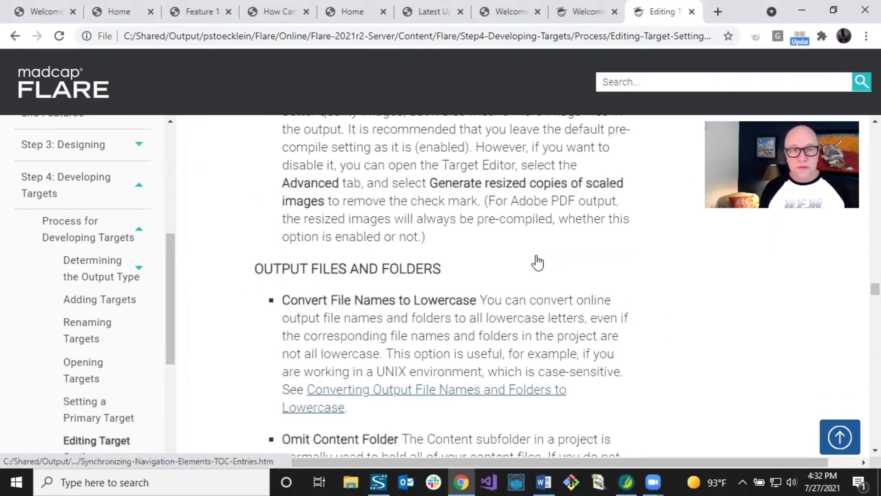
scroll(535, 255, down, 20)
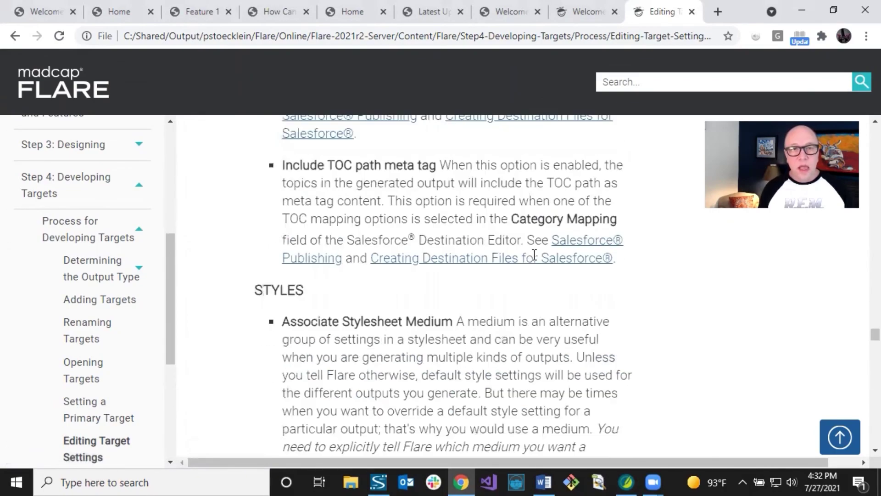
scroll(533, 255, down, 20)
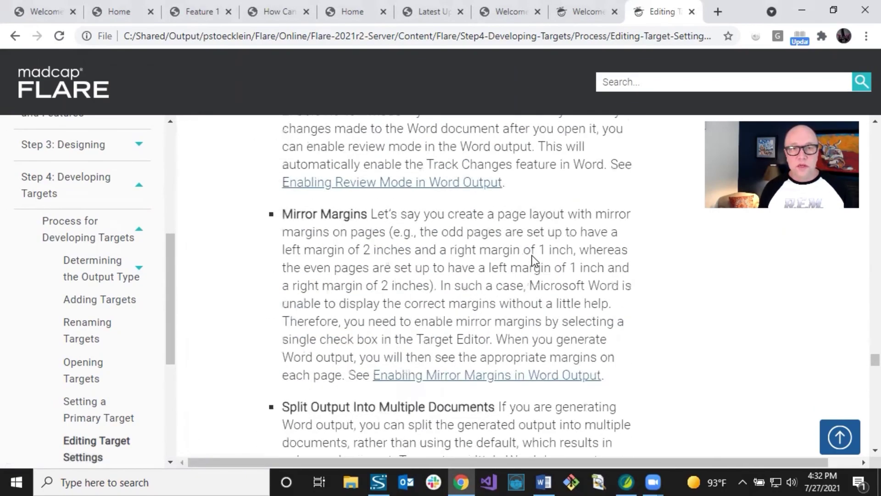
scroll(535, 254, down, 20)
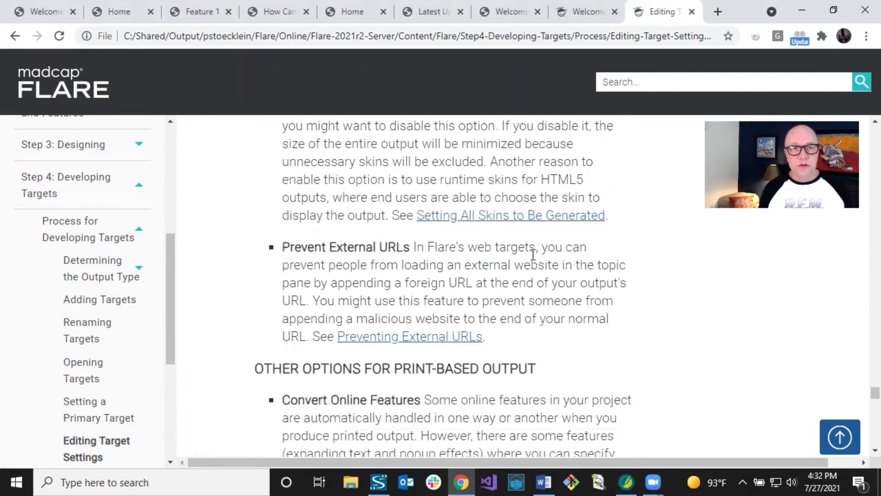
scroll(533, 257, down, 15)
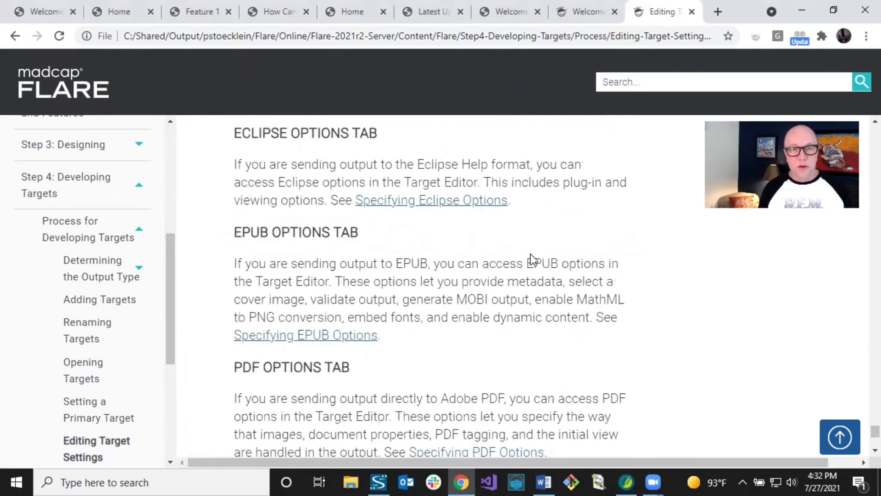
scroll(531, 254, up, 15)
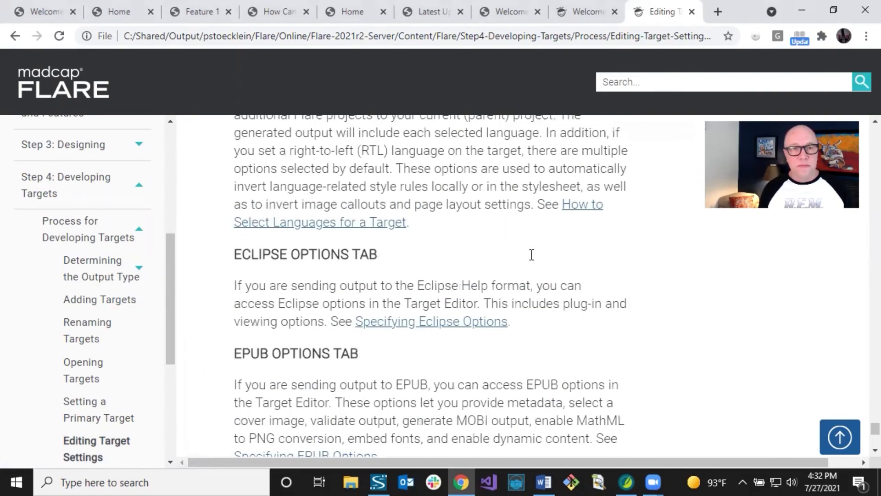